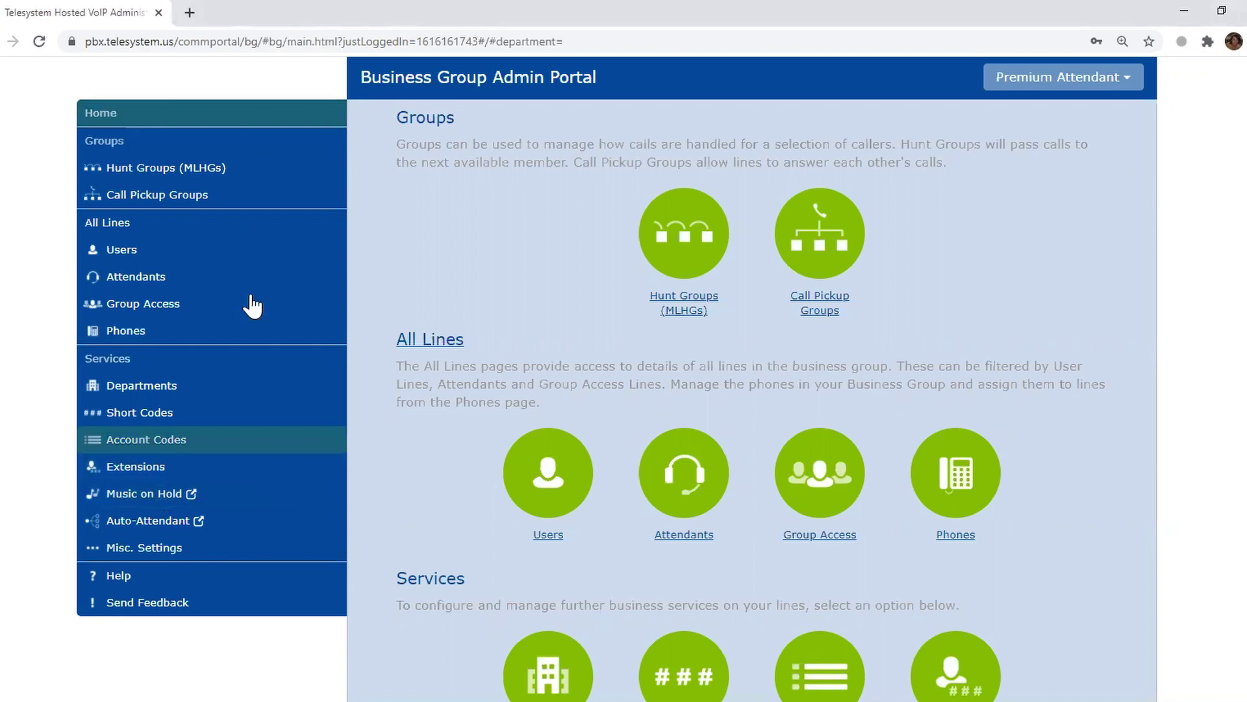
click(269, 252)
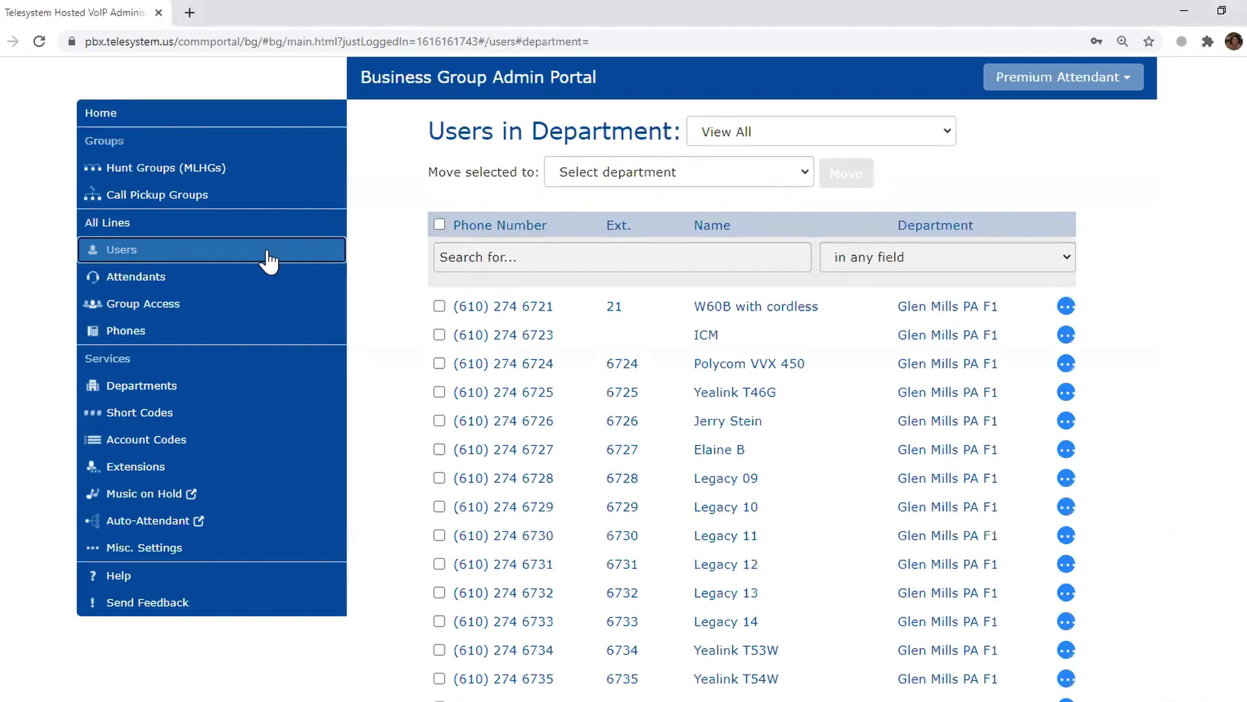
click(747, 429)
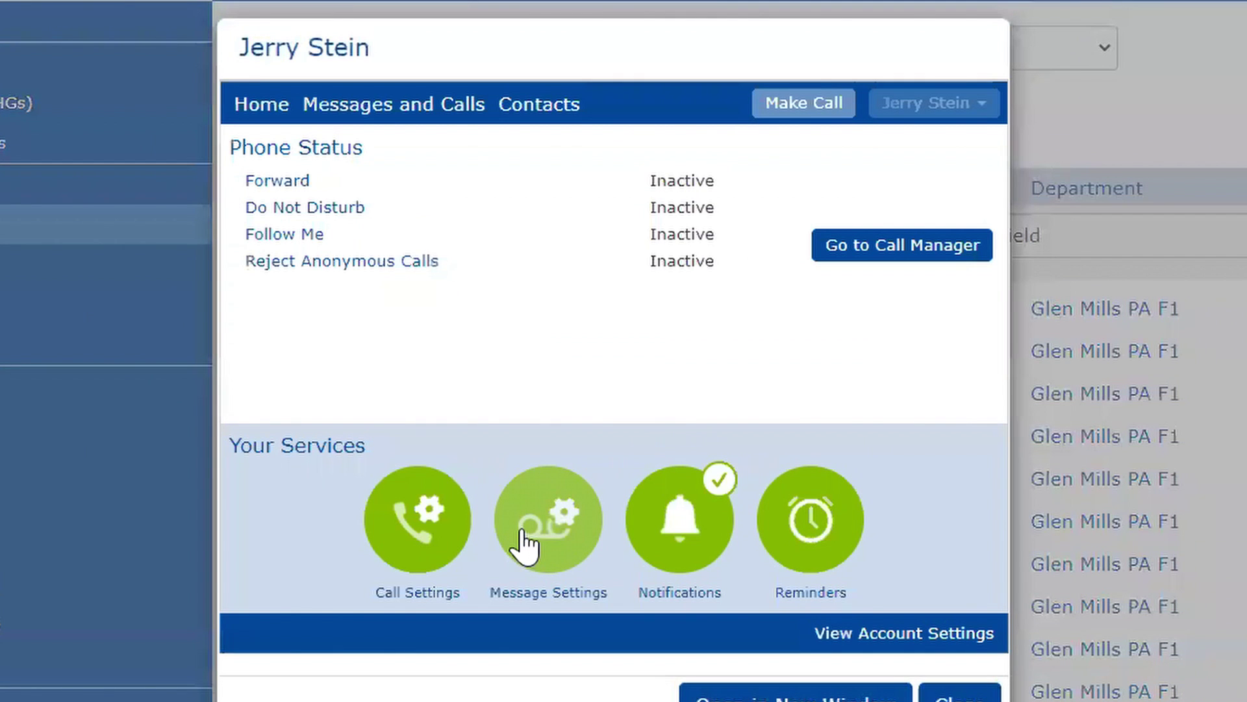
click(524, 547)
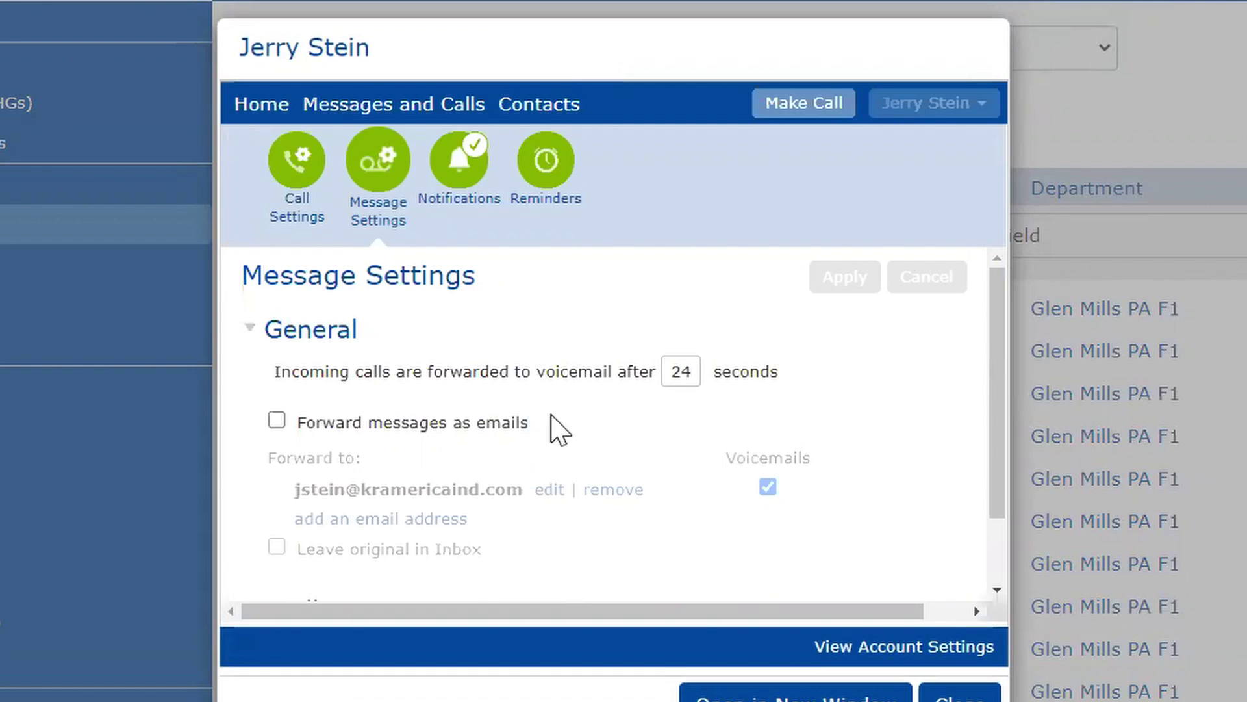
click(447, 426)
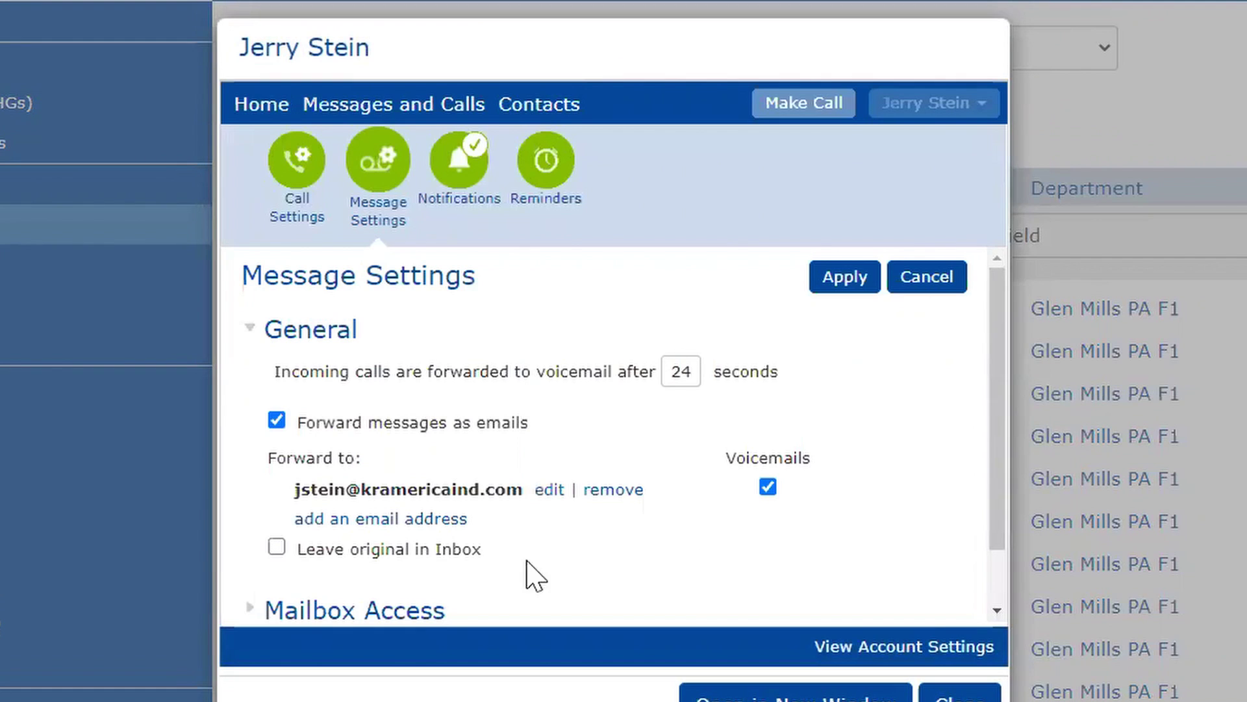
click(275, 548)
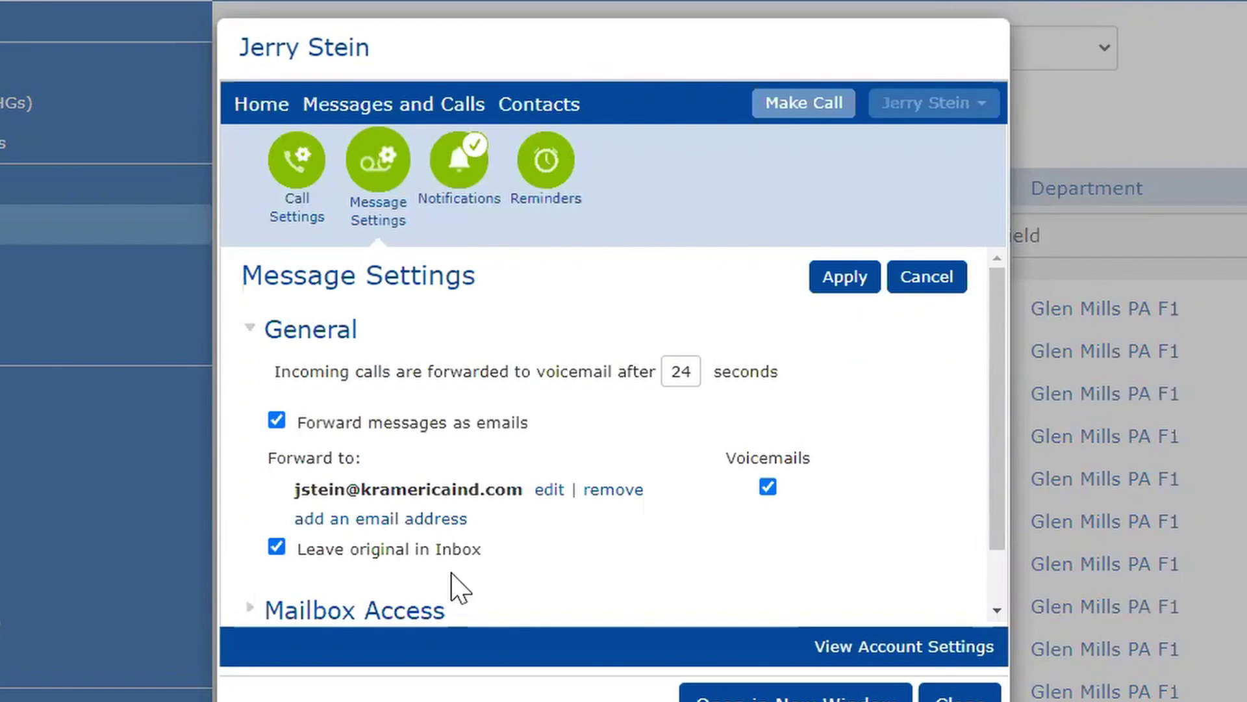